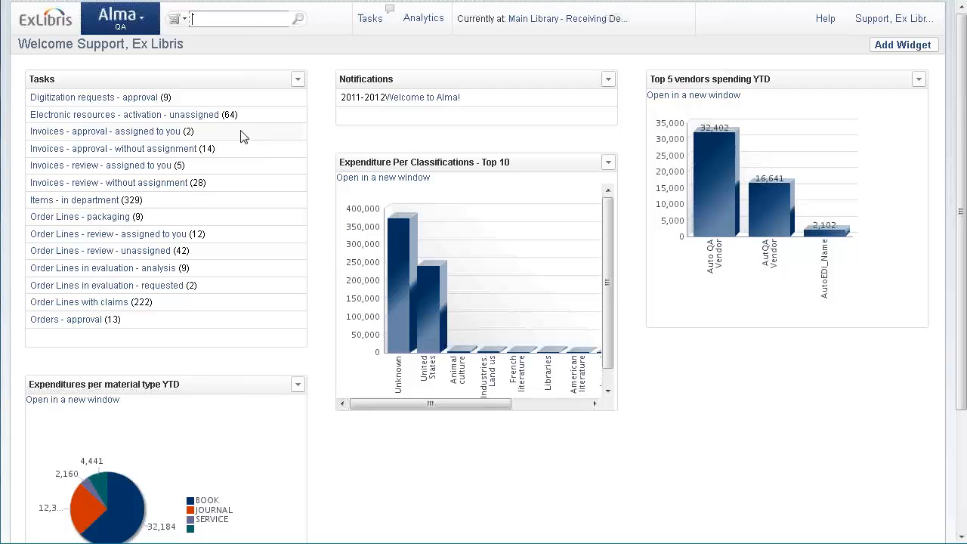
Open the Resource Management import profiles configuration and start a new import profile of type Repository
{"action": "left_click", "coordinate": [150, 27]}
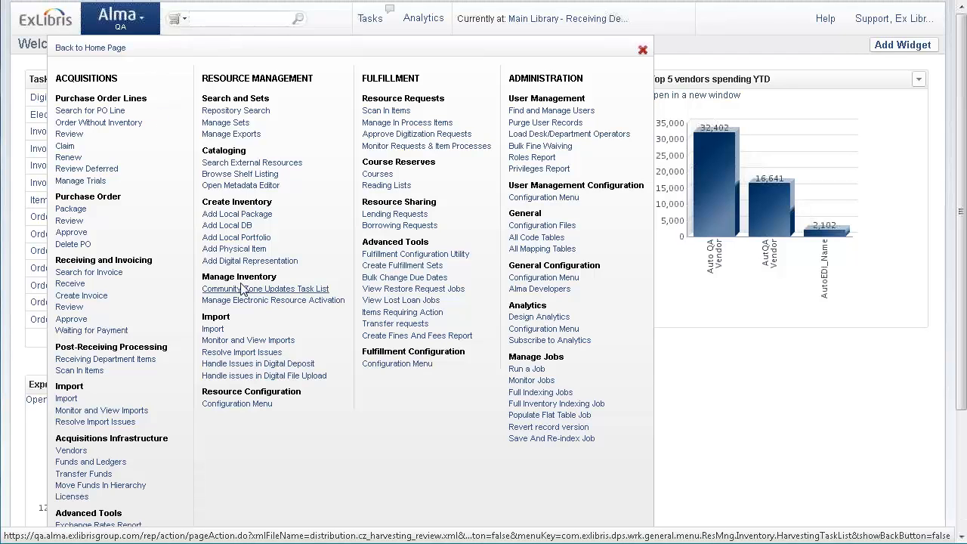
{"action": "scroll", "coordinate": [219, 259], "scroll_direction": "down", "scroll_amount": 3}
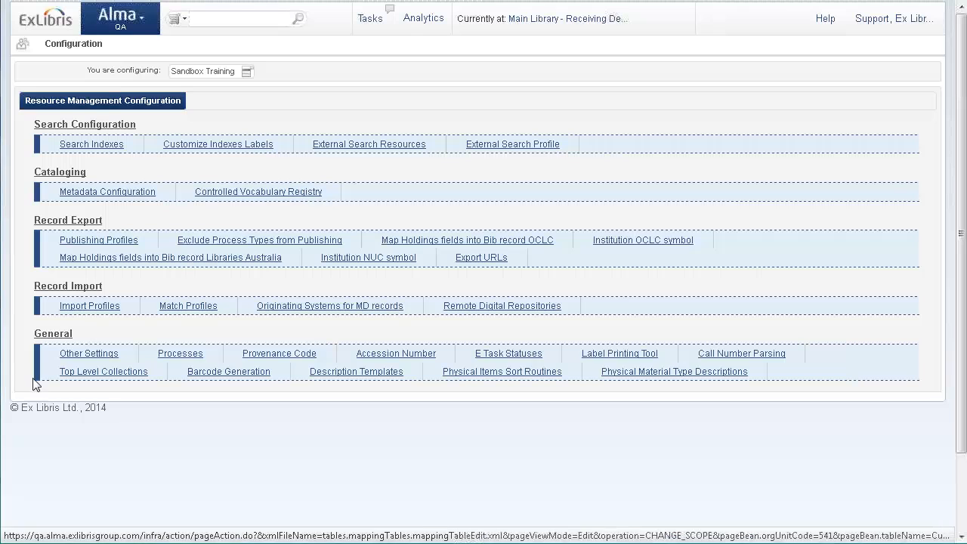
{"action": "left_click", "coordinate": [88, 306]}
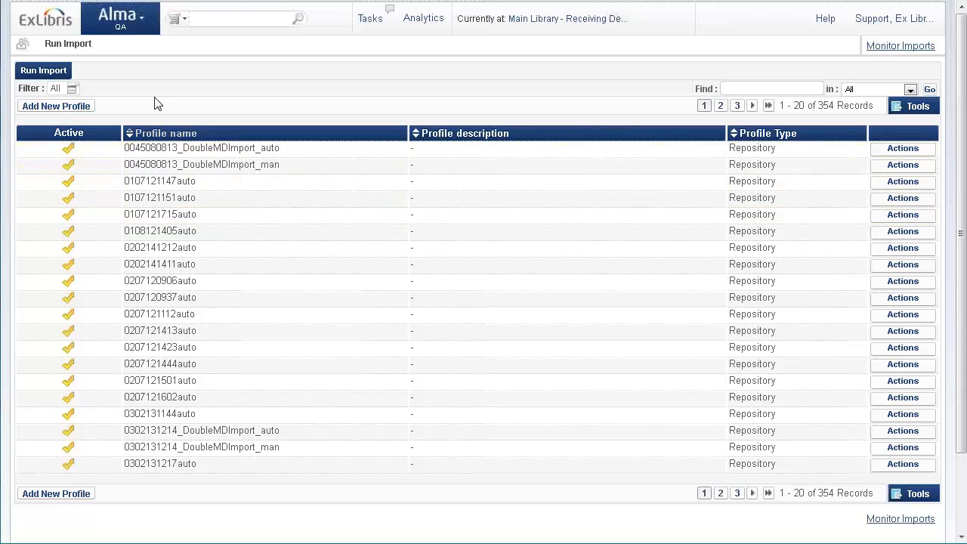
{"action": "left_click", "coordinate": [85, 111]}
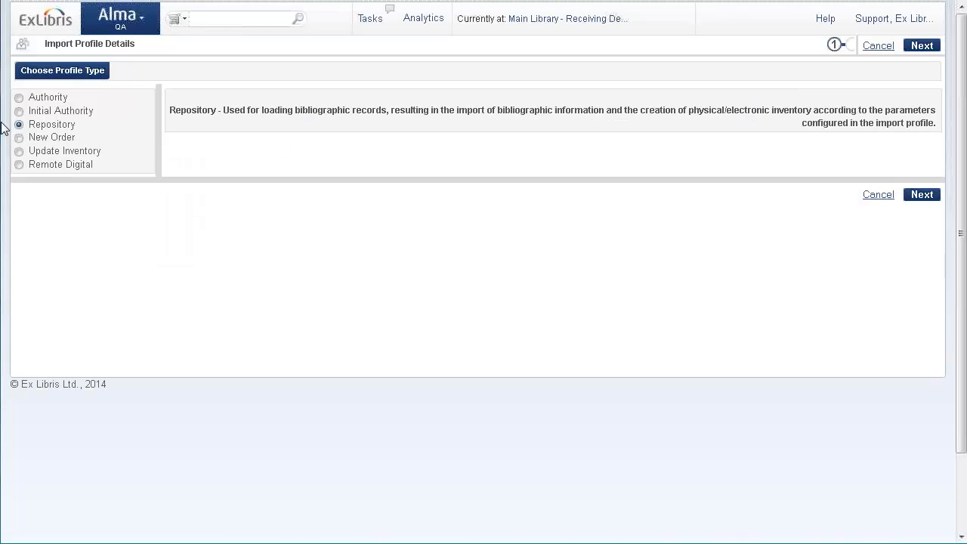
{"action": "left_click", "coordinate": [923, 198]}
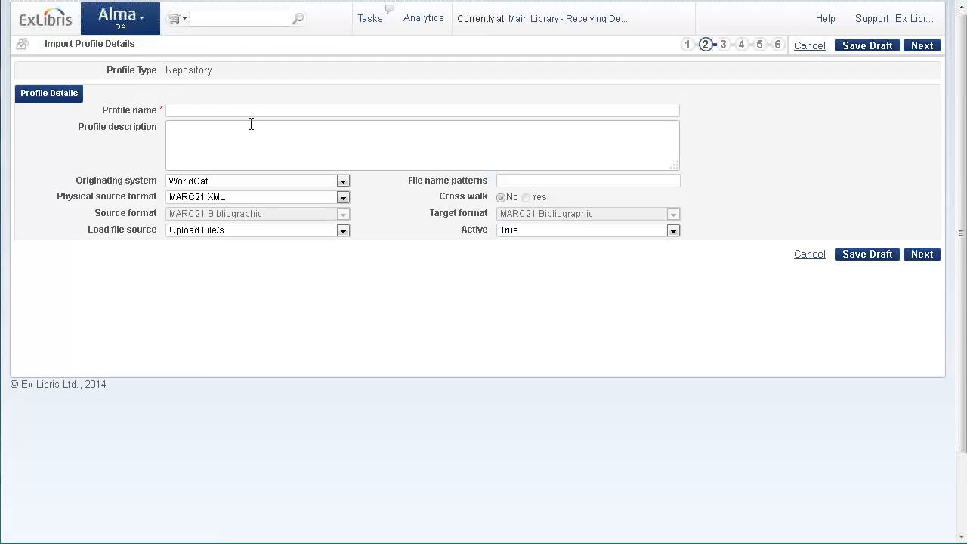
Name the profile My Global Import, keep the other profile details at their defaults, and continue to the normalization settings
{"action": "left_click", "coordinate": [252, 110]}
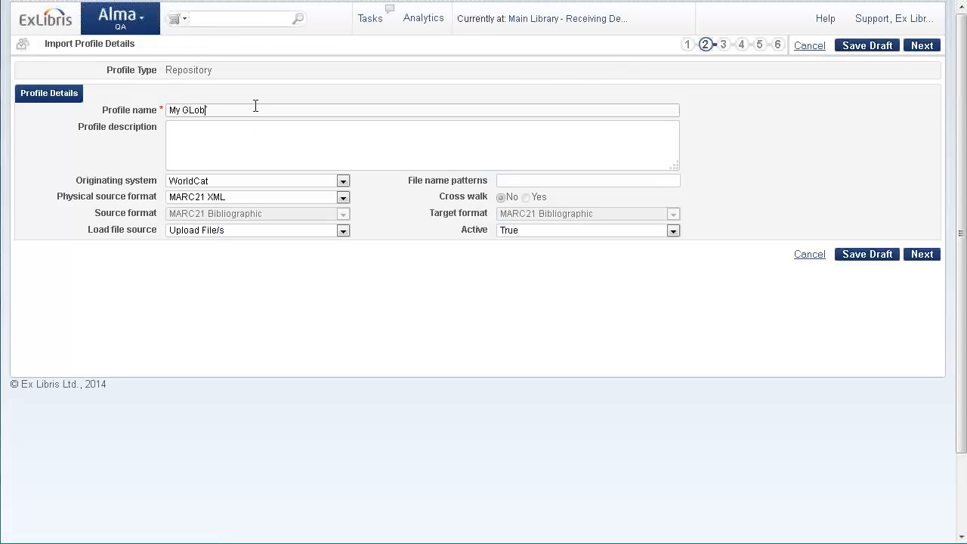
{"action": "type", "text": "My GLobal"}
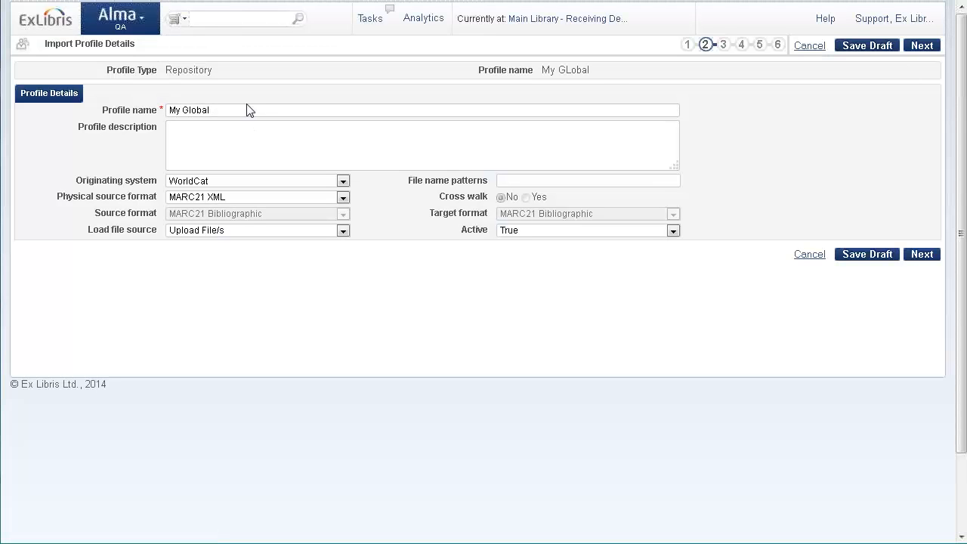
{"action": "type", "text": "Import"}
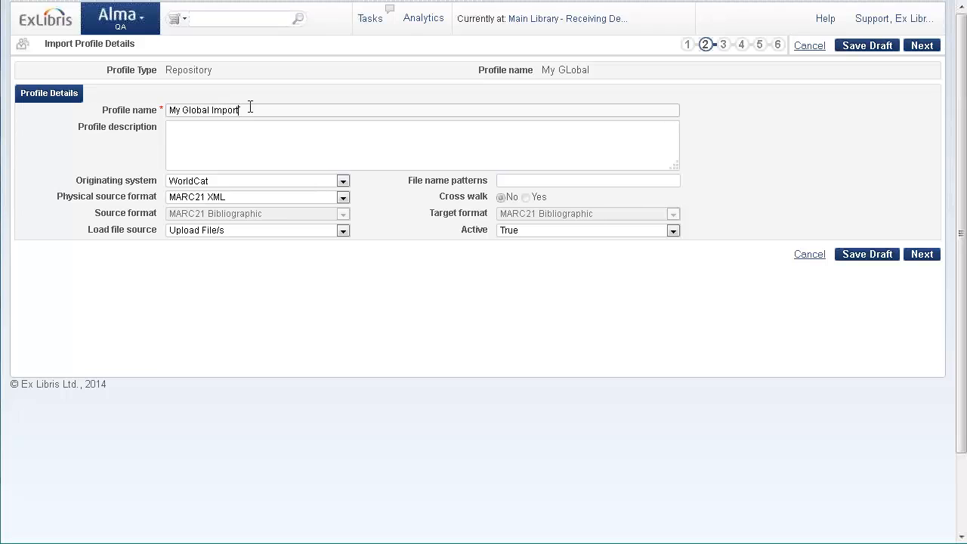
{"action": "left_click_drag", "start_coordinate": [243, 111], "coordinate": [147, 112]}
{"action": "left_click", "coordinate": [241, 112]}
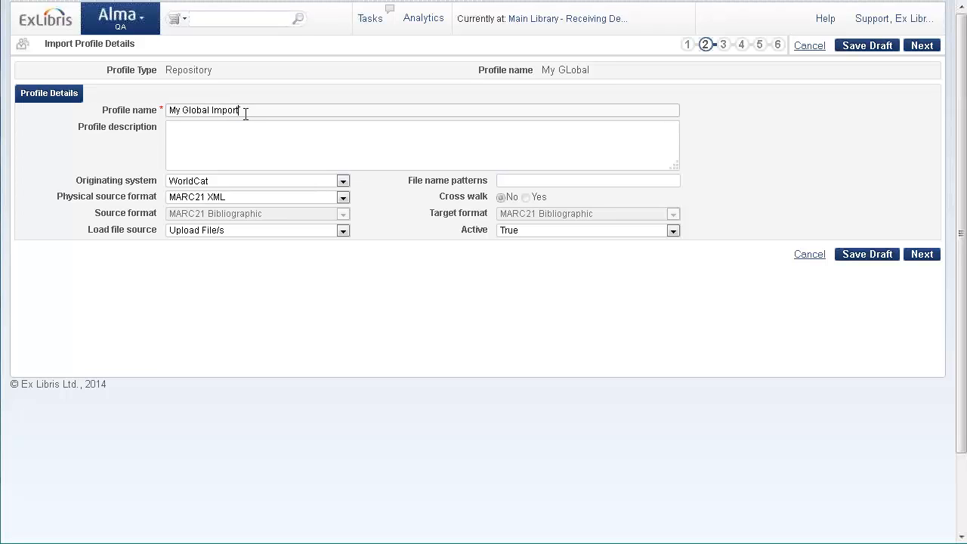
{"action": "left_click", "coordinate": [922, 257]}
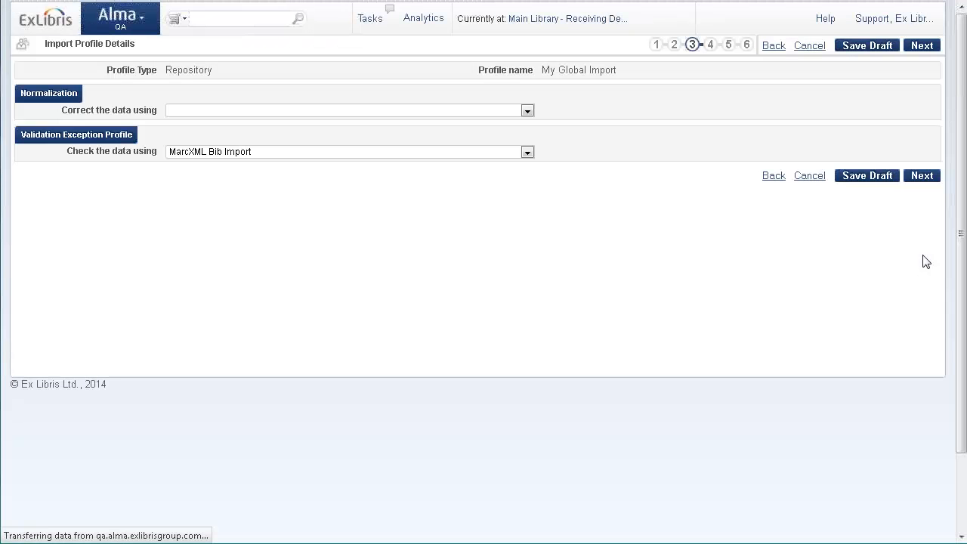
Accept the default normalization, validation, matching and management tag settings and proceed to the inventory operations
{"action": "left_click", "coordinate": [919, 175]}
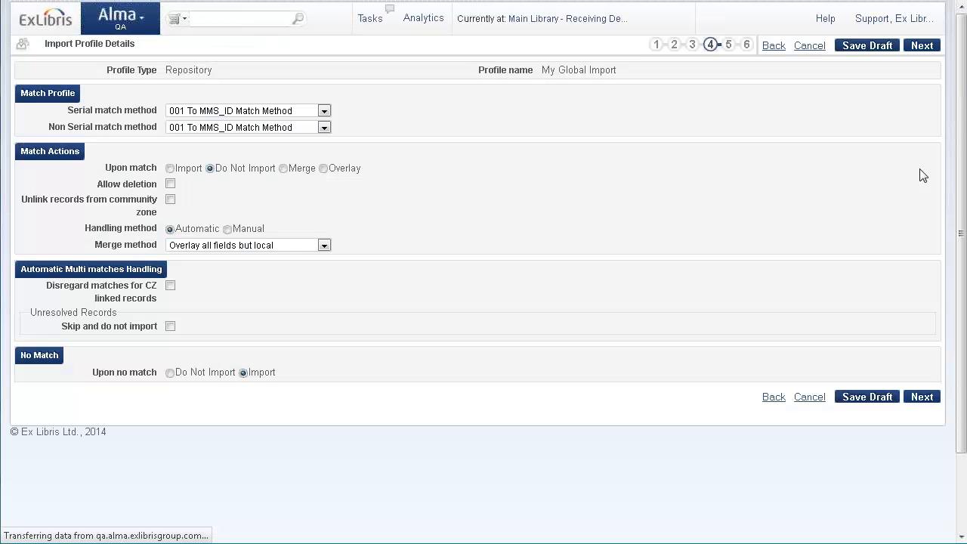
{"action": "left_click", "coordinate": [922, 396]}
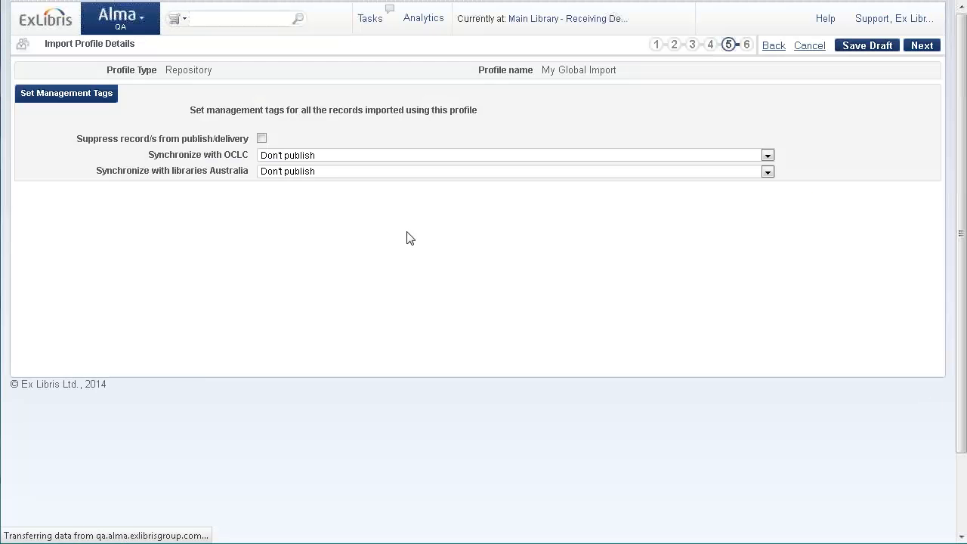
{"action": "left_click", "coordinate": [916, 196]}
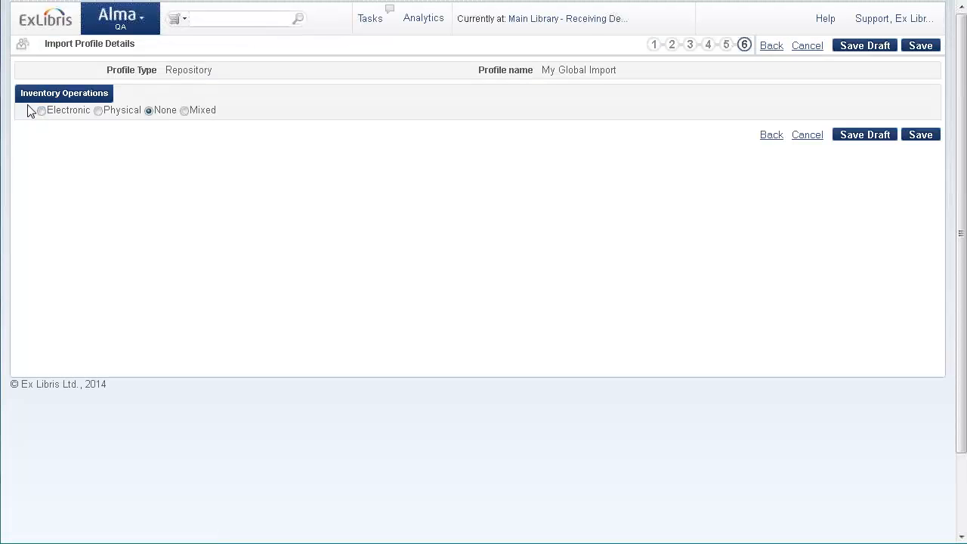
Set the inventory to Electronic with portfolios as part of a package, and search the electronic collections for global
{"action": "left_click", "coordinate": [41, 111]}
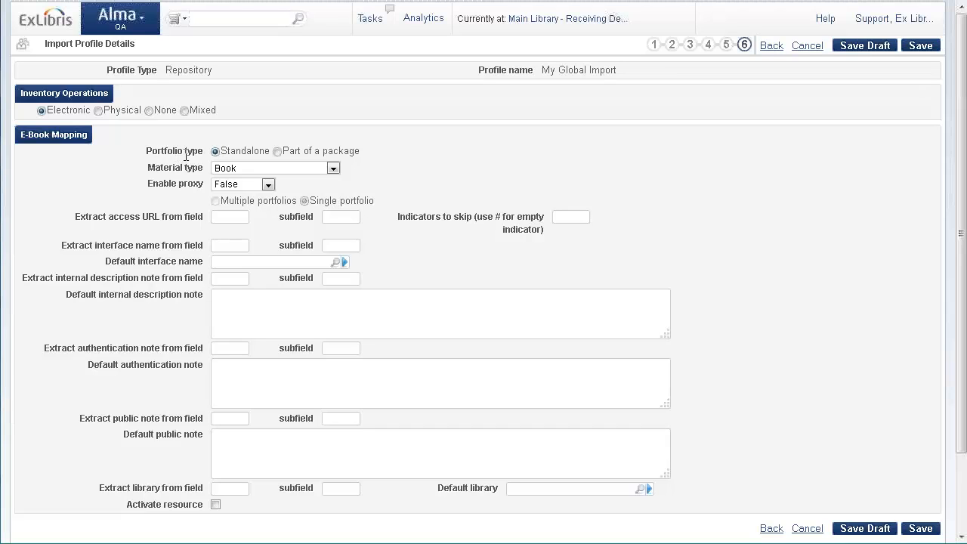
{"action": "left_click", "coordinate": [277, 151]}
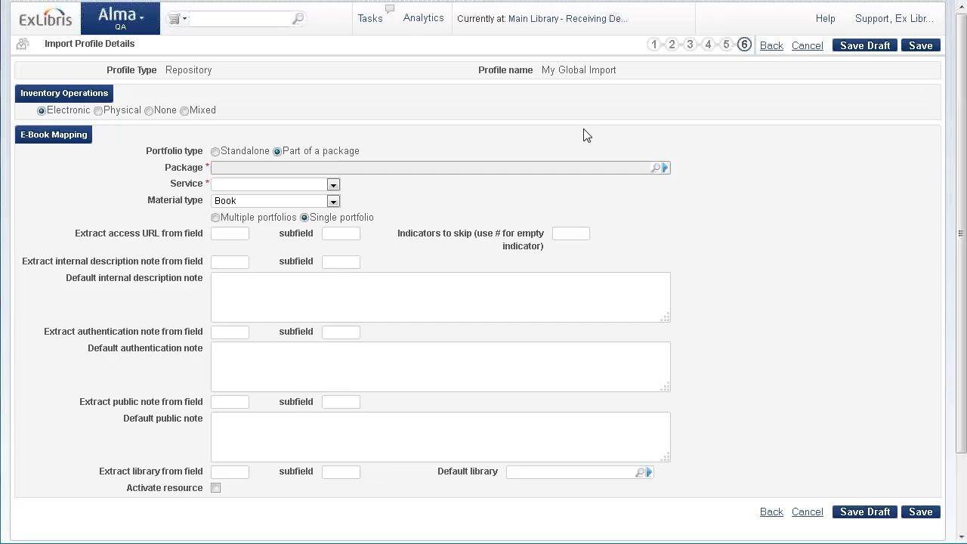
{"action": "left_click", "coordinate": [666, 170]}
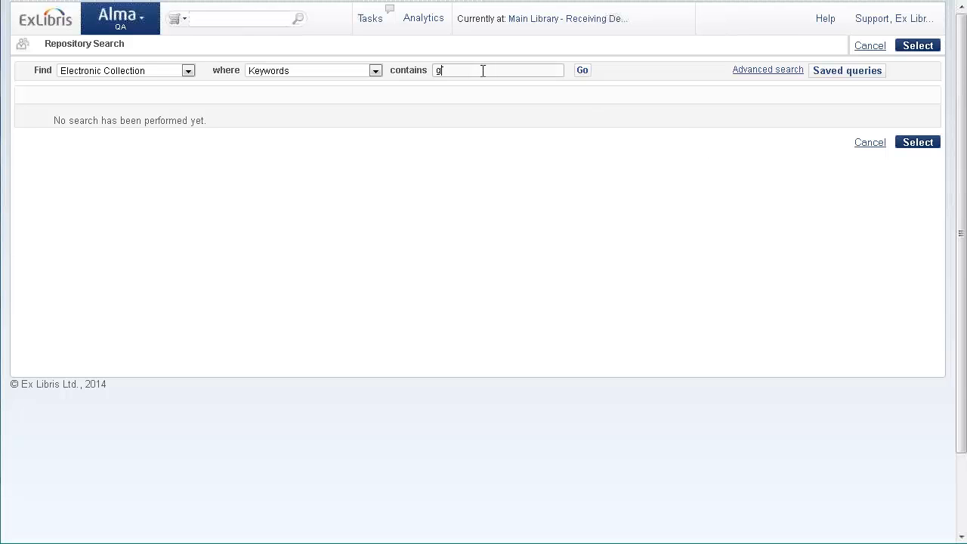
{"action": "left_click", "coordinate": [585, 73]}
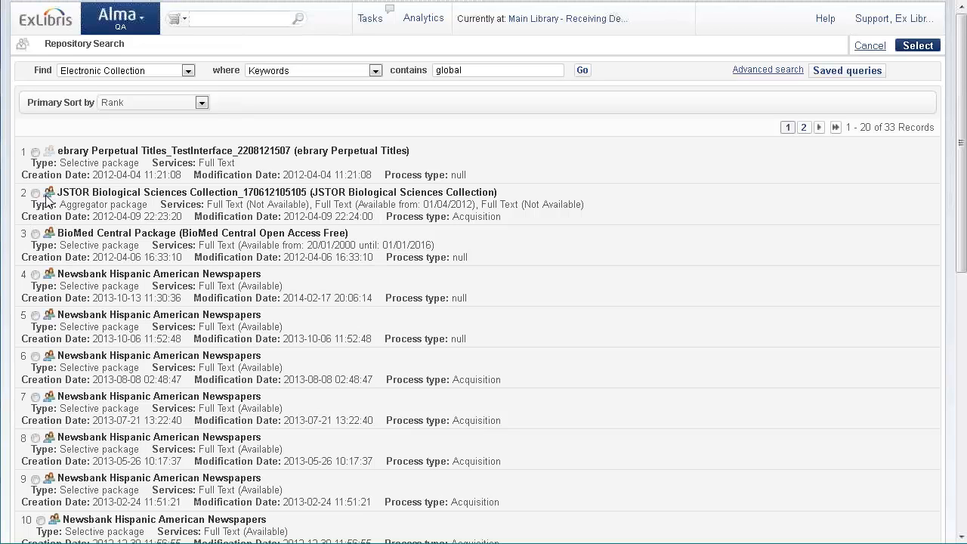
{"action": "scroll", "coordinate": [65, 189], "scroll_direction": "down", "scroll_amount": 7}
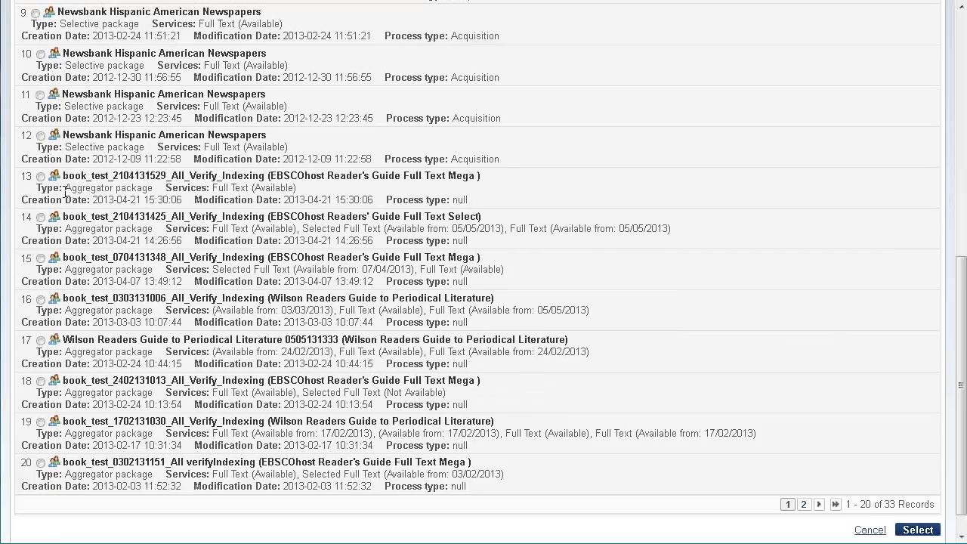
{"action": "scroll", "coordinate": [92, 321], "scroll_direction": "up", "scroll_amount": 8}
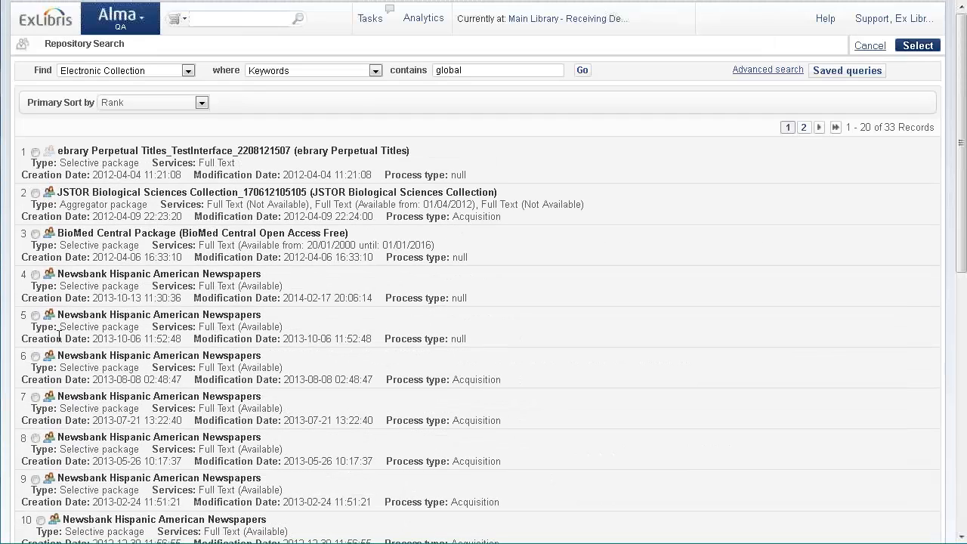
{"action": "left_click", "coordinate": [36, 194]}
{"action": "left_click_drag", "start_coordinate": [58, 196], "coordinate": [502, 197]}
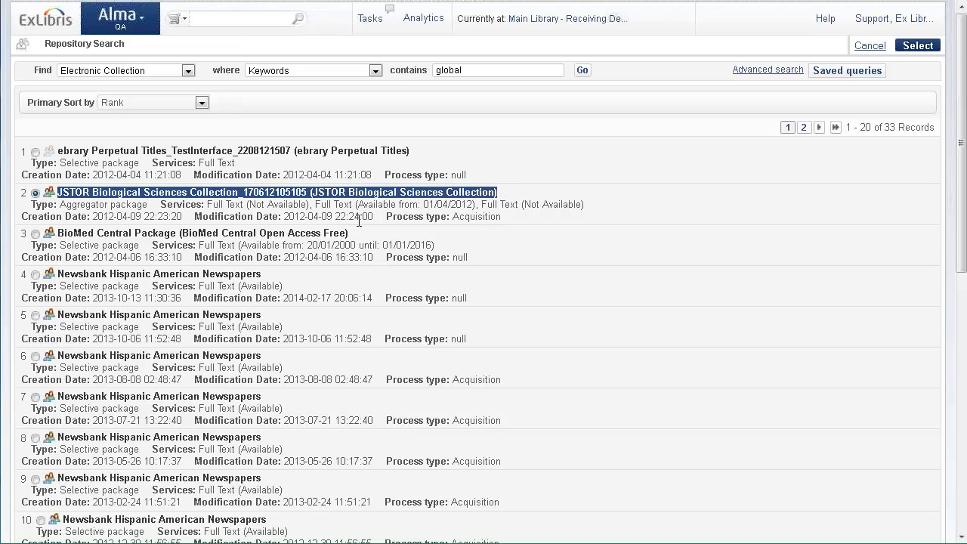
{"action": "left_click", "coordinate": [304, 219]}
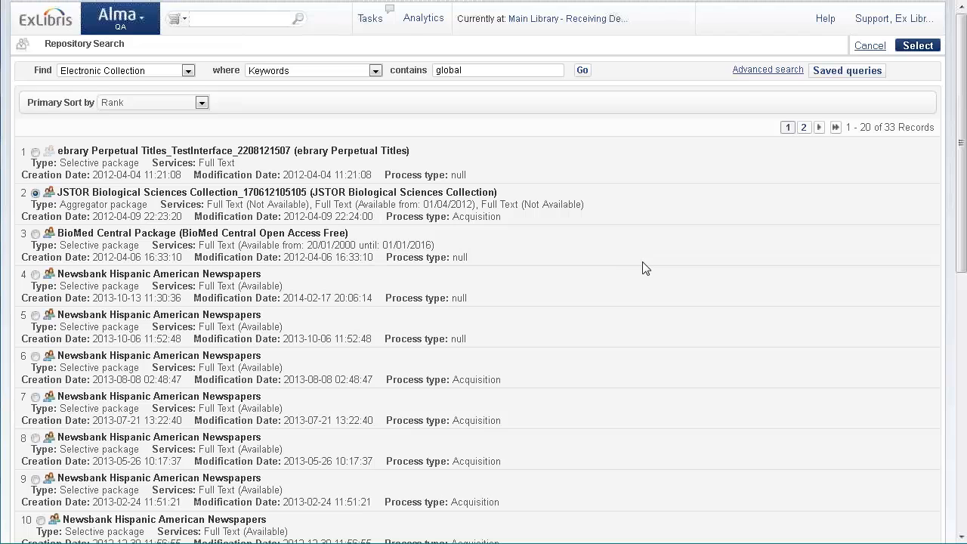
{"action": "scroll", "coordinate": [399, 251], "scroll_direction": "down", "scroll_amount": 6}
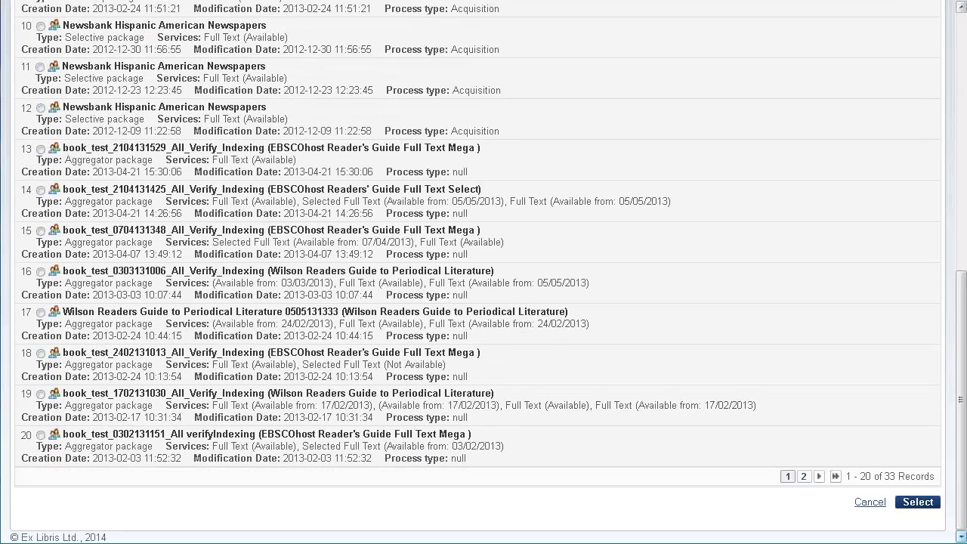
{"action": "left_click", "coordinate": [915, 502]}
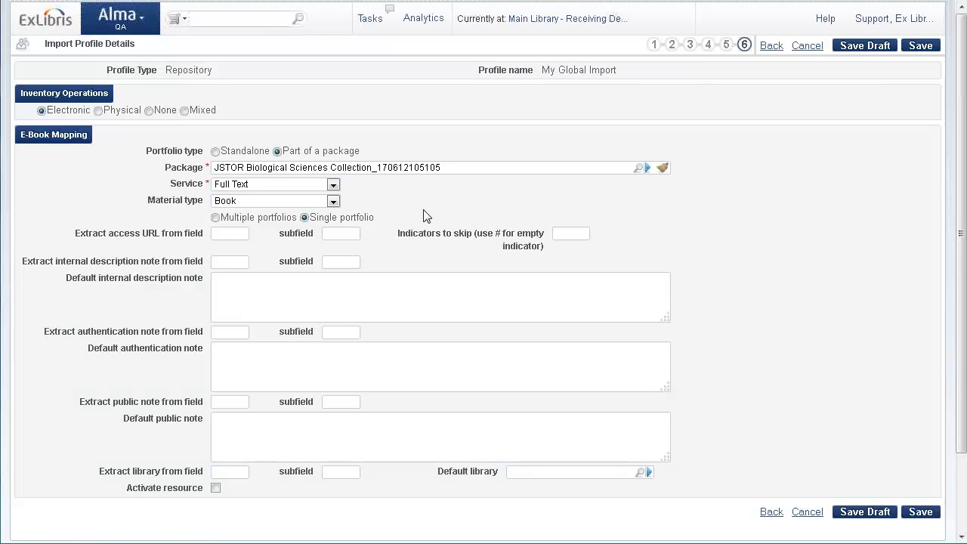
{"action": "scroll", "coordinate": [182, 216], "scroll_direction": "down", "scroll_amount": 2}
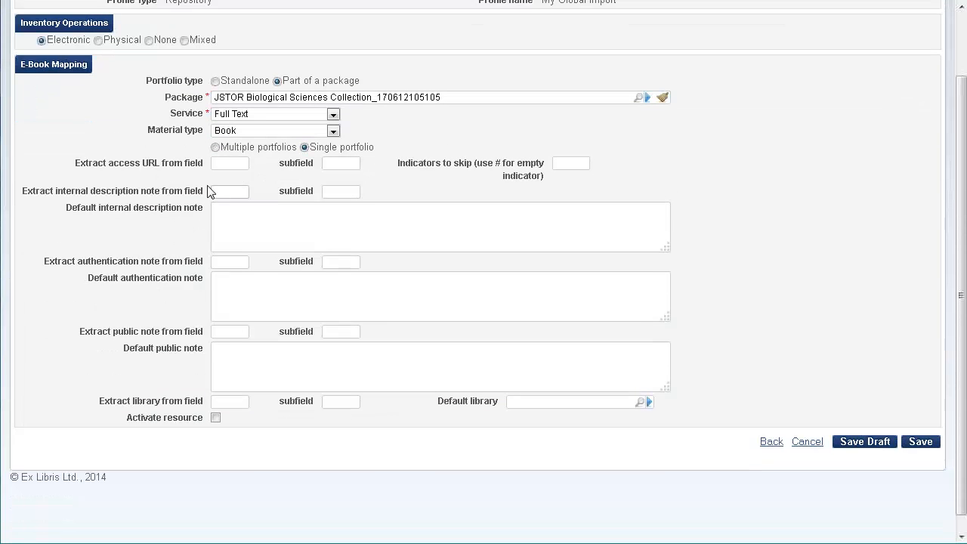
{"action": "left_click", "coordinate": [216, 132]}
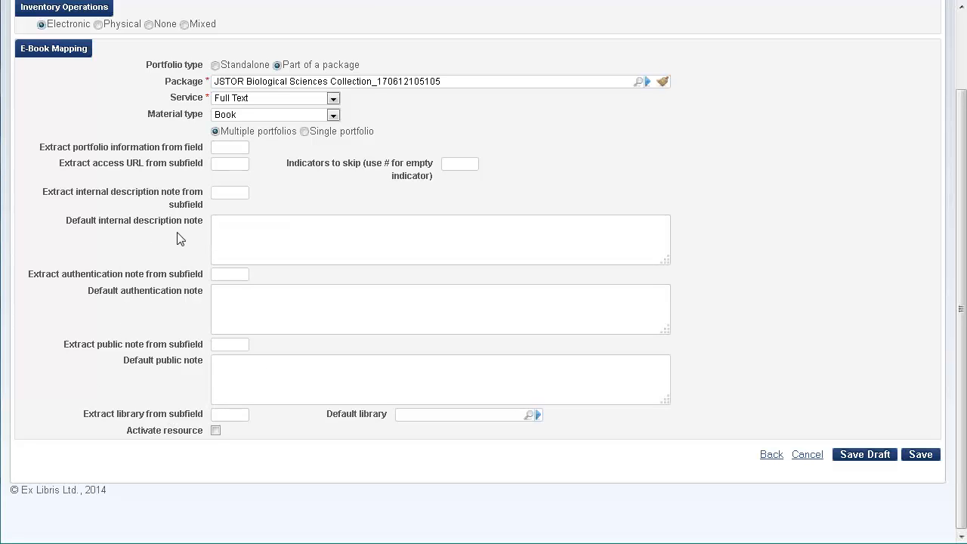
Switch to the mult_url folder, open multiple_urls.xml in Notepad++ and examine the record's title and 856 fields
{"action": "key", "text": "alt+Tab"}
{"action": "key", "text": "alt+Tab"}
{"action": "key", "text": "alt+Tab"}
{"action": "key", "text": "alt+Tab"}
{"action": "key", "text": "alt+Tab"}
{"action": "key", "text": "alt+Tab"}
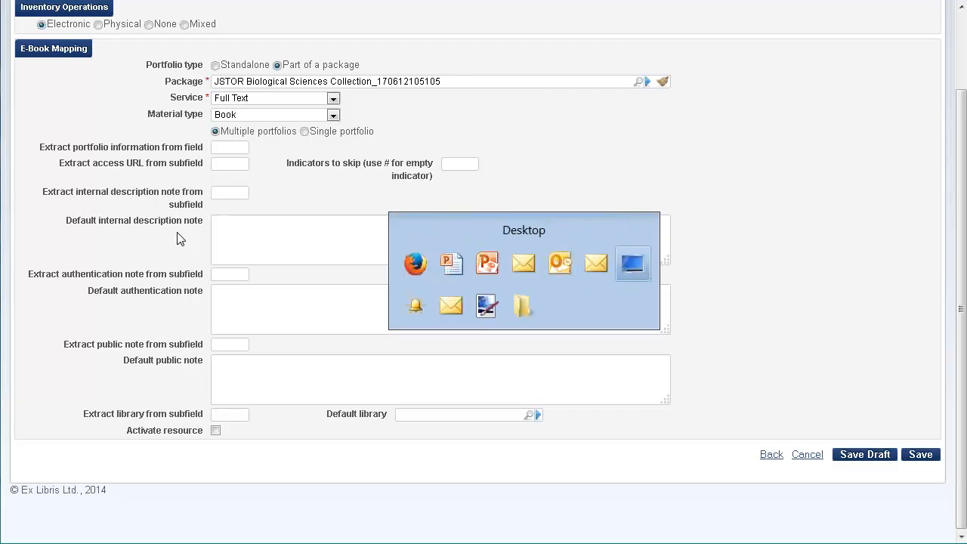
{"action": "key", "text": "alt+Tab"}
{"action": "key", "text": "alt+Tab"}
{"action": "key", "text": "alt+Tab"}
{"action": "key", "text": "alt+Tab"}
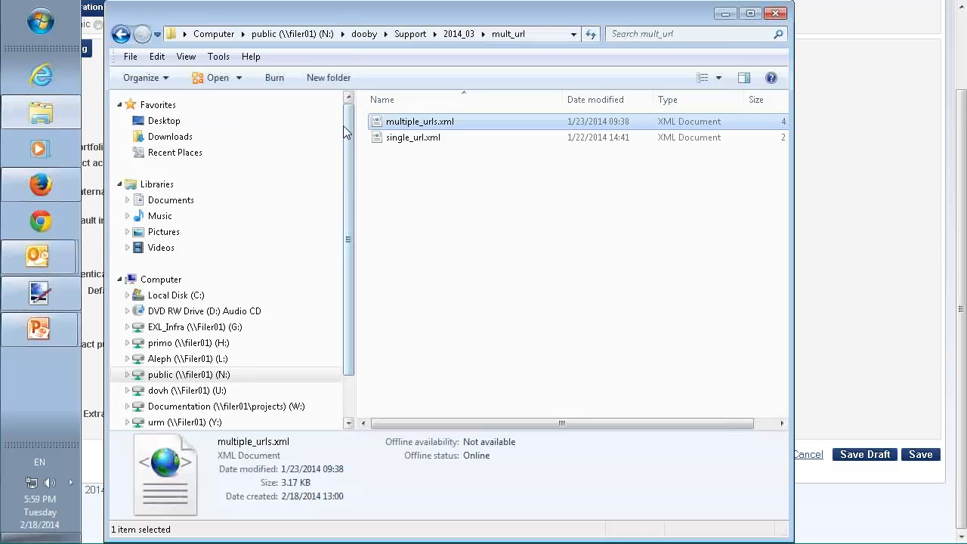
{"action": "right_click", "coordinate": [423, 125]}
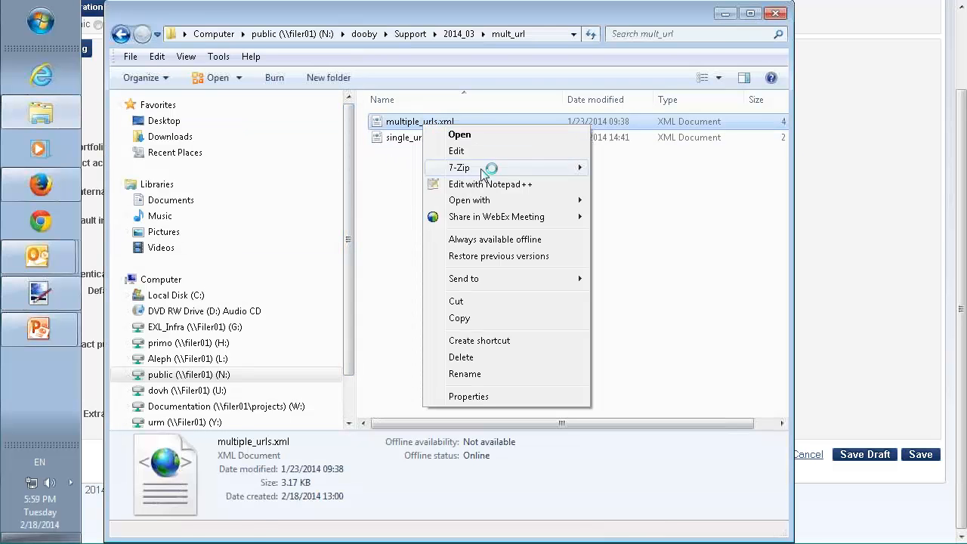
{"action": "left_click", "coordinate": [496, 189]}
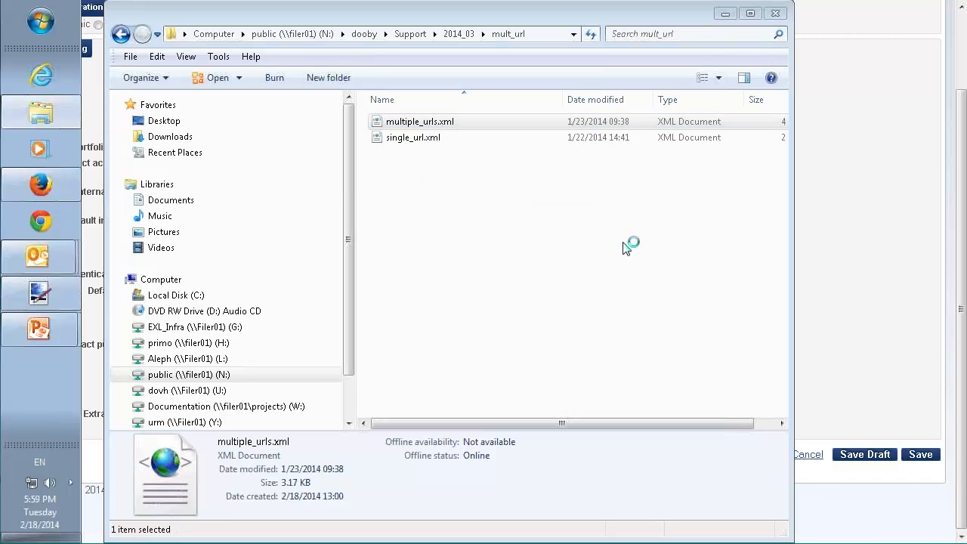
{"action": "scroll", "coordinate": [580, 269], "scroll_direction": "up", "scroll_amount": 8}
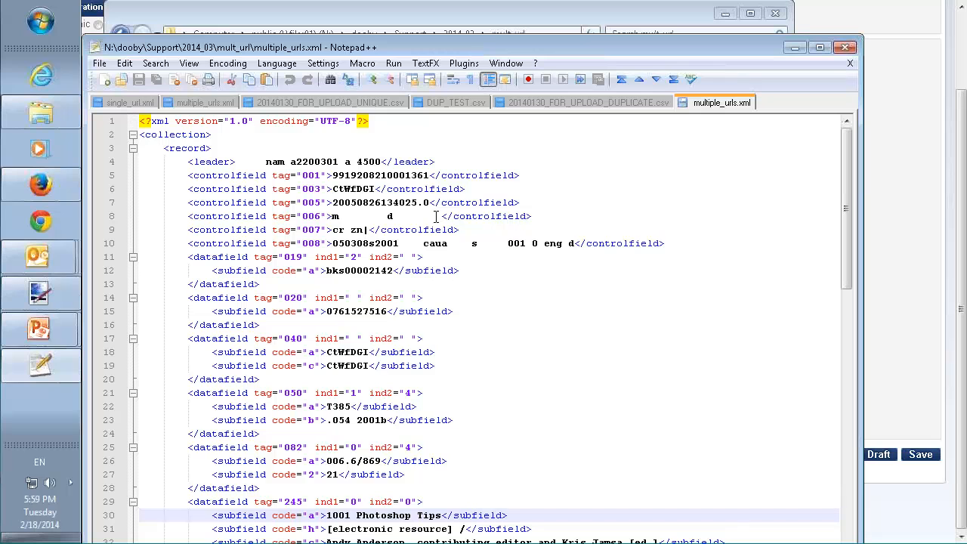
{"action": "scroll", "coordinate": [436, 217], "scroll_direction": "down", "scroll_amount": 3}
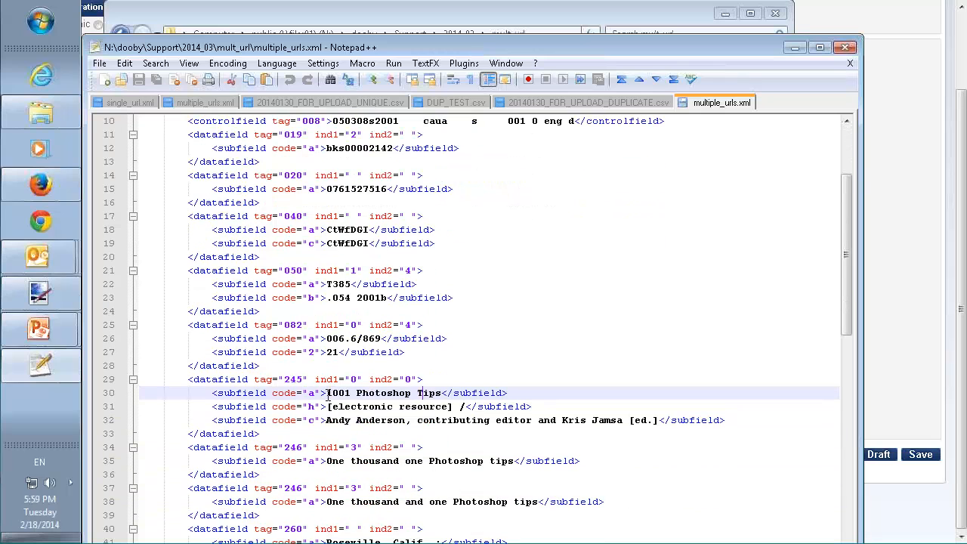
{"action": "scroll", "coordinate": [449, 384], "scroll_direction": "down", "scroll_amount": 11}
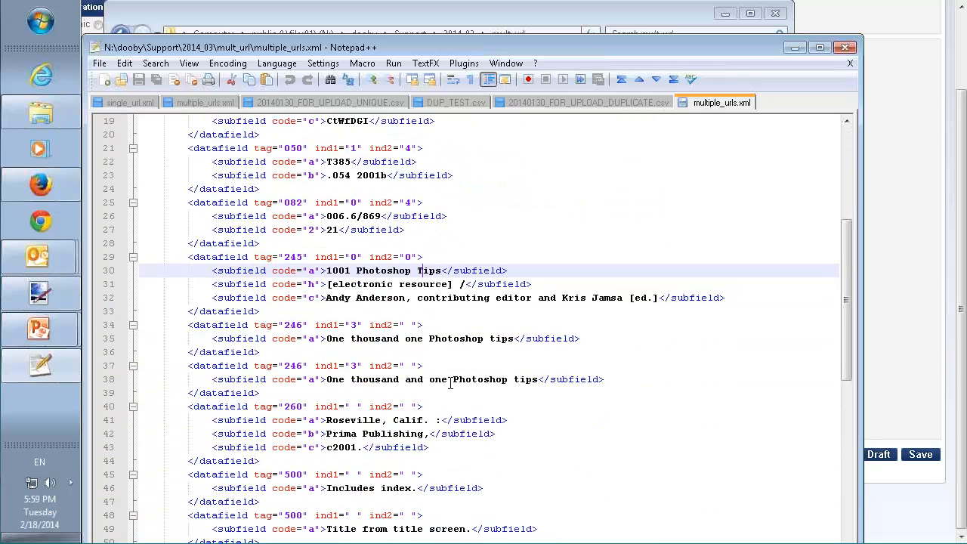
{"action": "scroll", "coordinate": [446, 383], "scroll_direction": "down", "scroll_amount": 3}
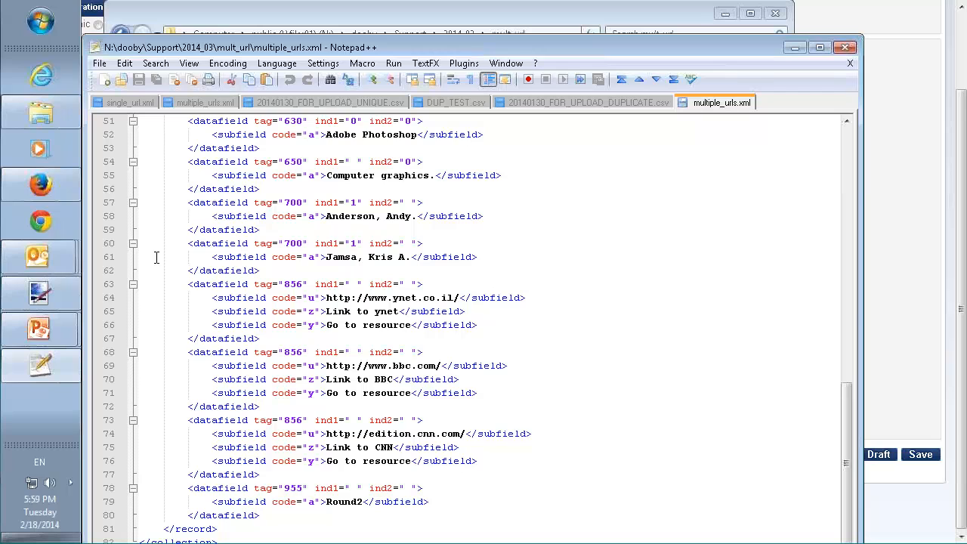
Back in Firefox, map portfolio information to field 856, the access URL to subfield u and the internal description note to subfield z
{"action": "left_click", "coordinate": [47, 196]}
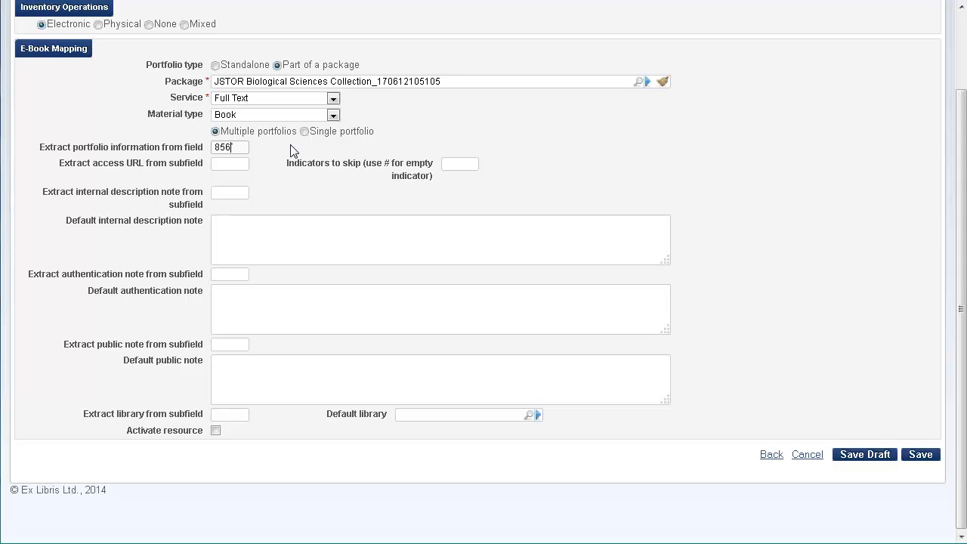
{"action": "left_click", "coordinate": [235, 161]}
{"action": "type", "text": "z"}
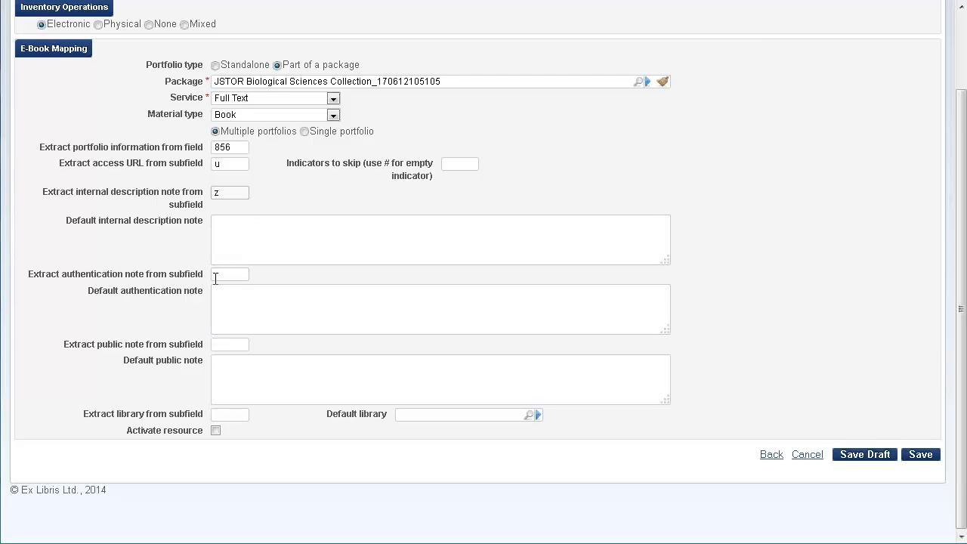
Set the public note to be extracted from subfield y, enable resource activation, and save the import profile
{"action": "left_click", "coordinate": [220, 343]}
{"action": "type", "text": "y"}
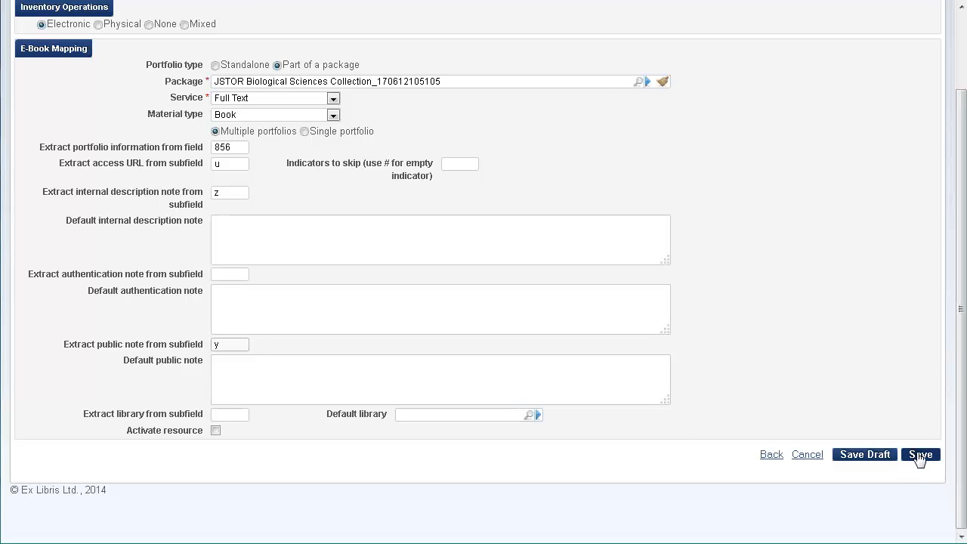
{"action": "left_click", "coordinate": [216, 431]}
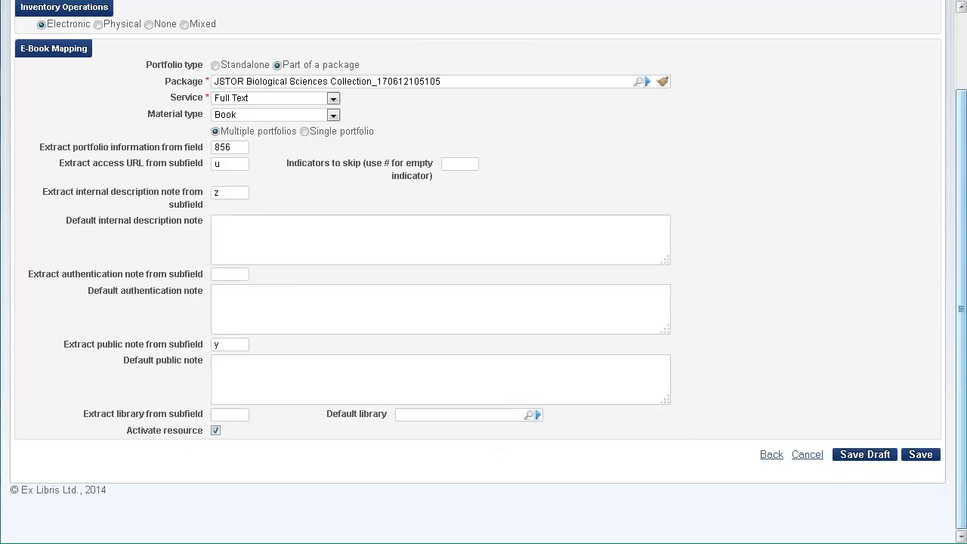
{"action": "left_click", "coordinate": [923, 456]}
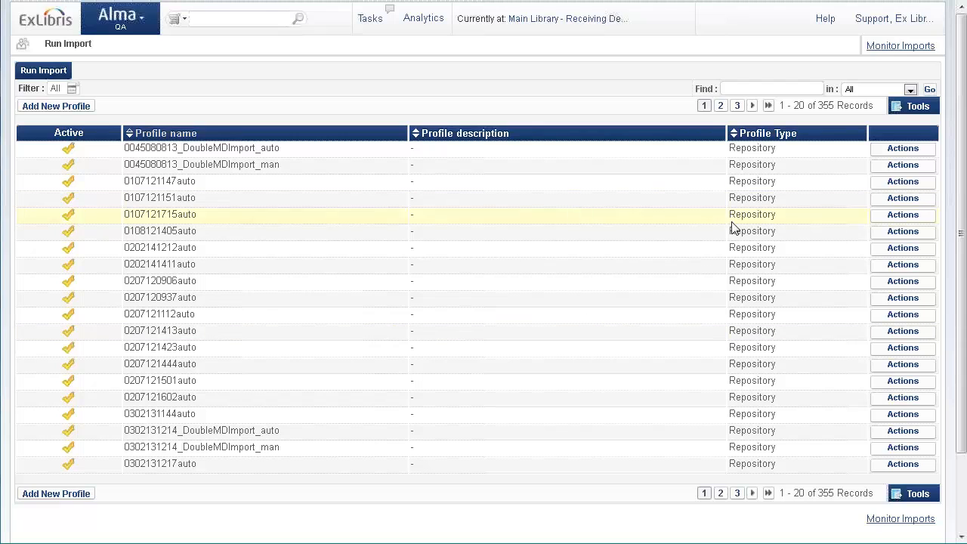
Search the import profiles for My Global Import and start a new import with that profile
{"action": "left_click", "coordinate": [728, 88]}
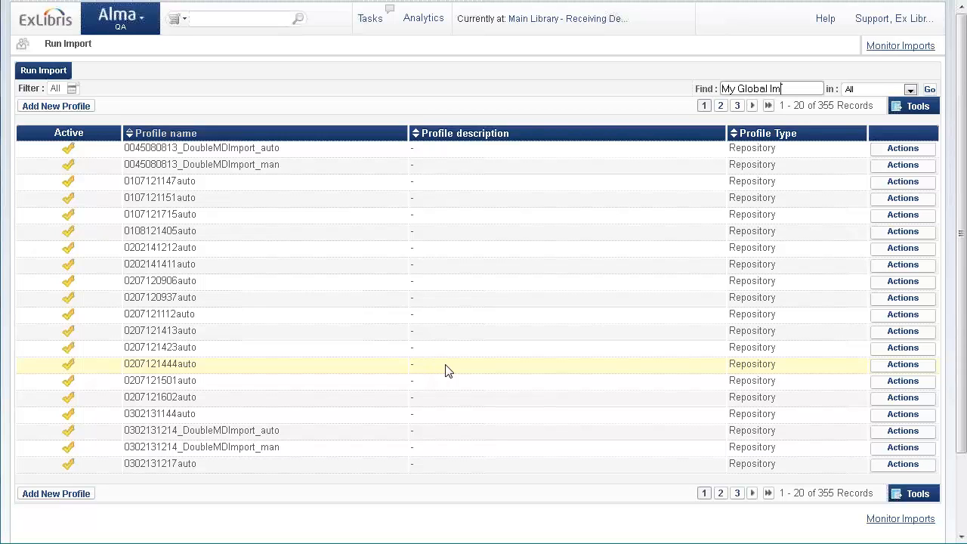
{"action": "key", "text": "Return"}
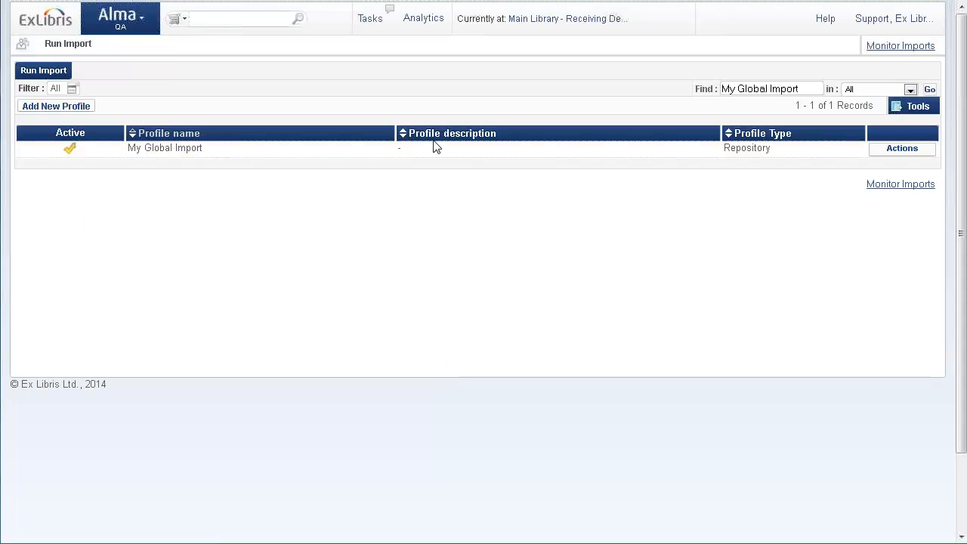
{"action": "left_click", "coordinate": [891, 152]}
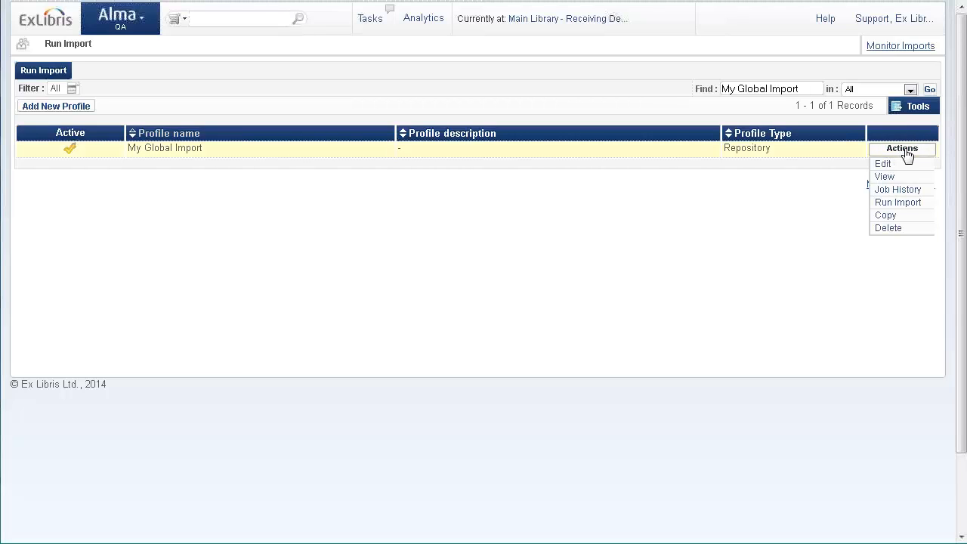
{"action": "left_click", "coordinate": [896, 204]}
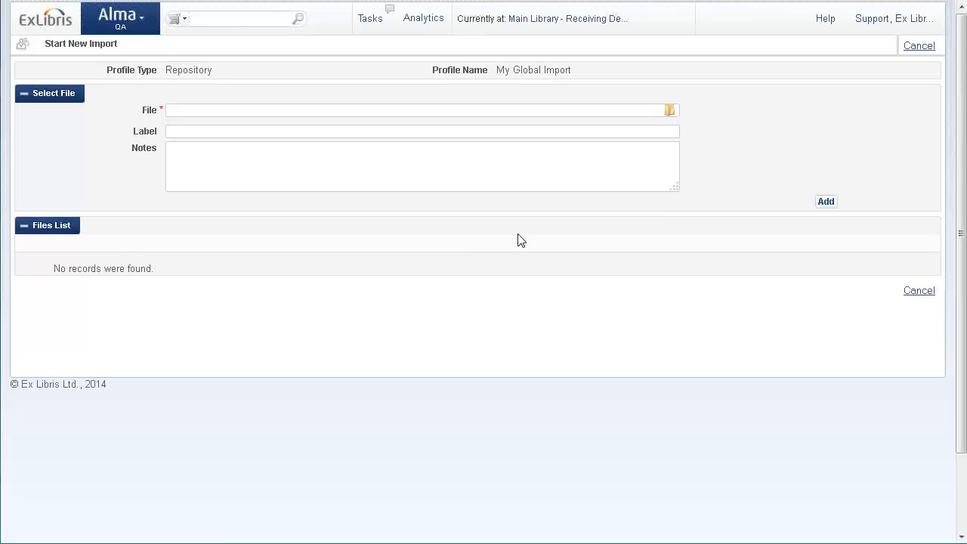
Add multiple_urls.xml from the mult_url folder to the import's file list and submit the import job
{"action": "left_click", "coordinate": [669, 113]}
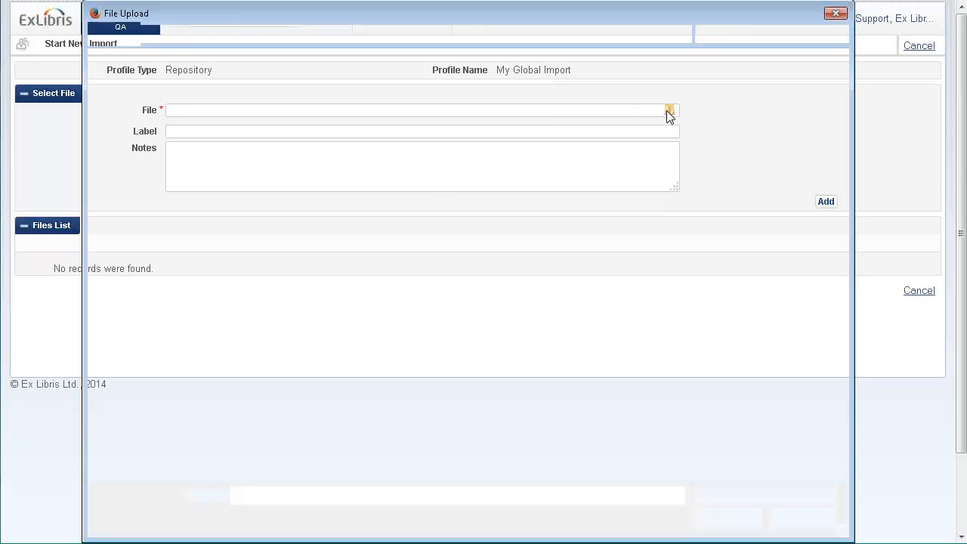
{"action": "left_click", "coordinate": [379, 107]}
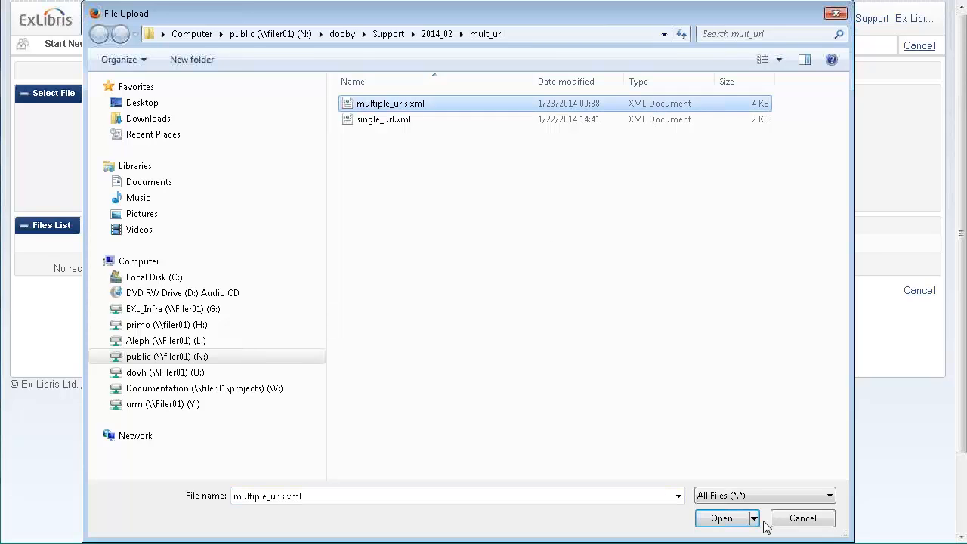
{"action": "left_click", "coordinate": [737, 520]}
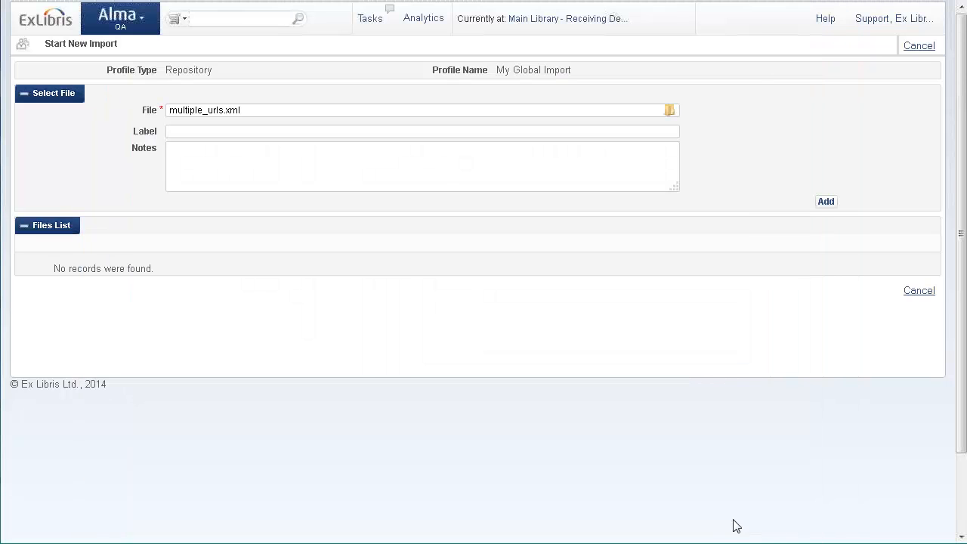
{"action": "left_click", "coordinate": [826, 201]}
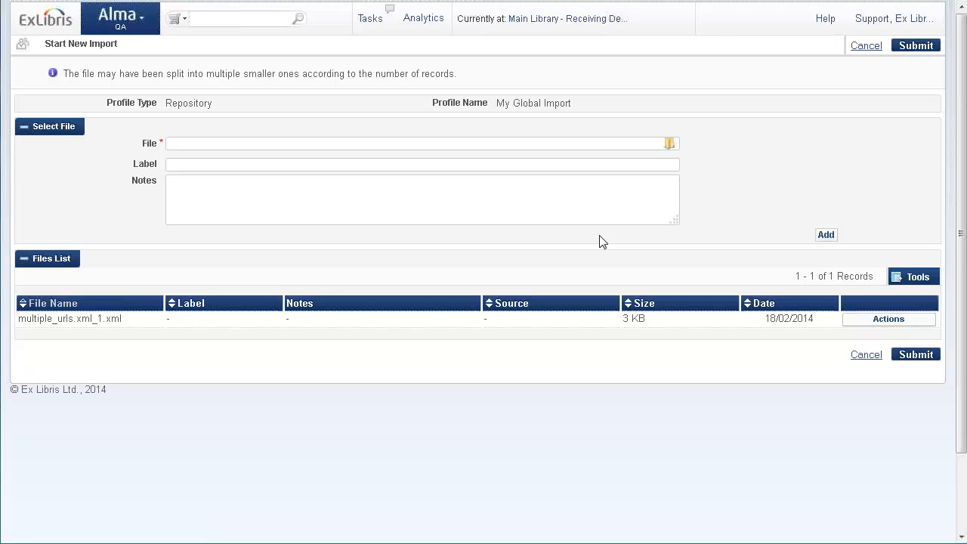
{"action": "left_click", "coordinate": [917, 354]}
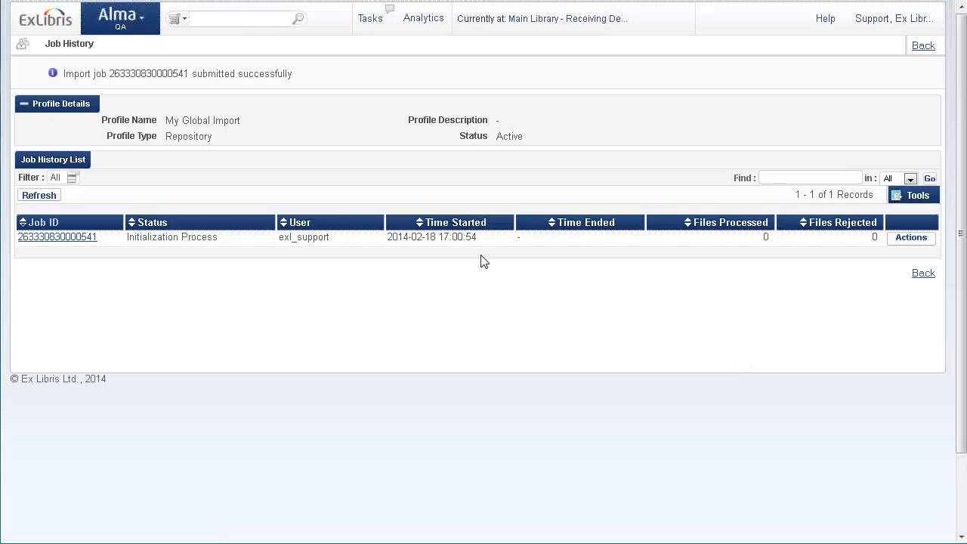
Refresh the job history and view the records imported by the My Global Import job
{"action": "left_click", "coordinate": [41, 198]}
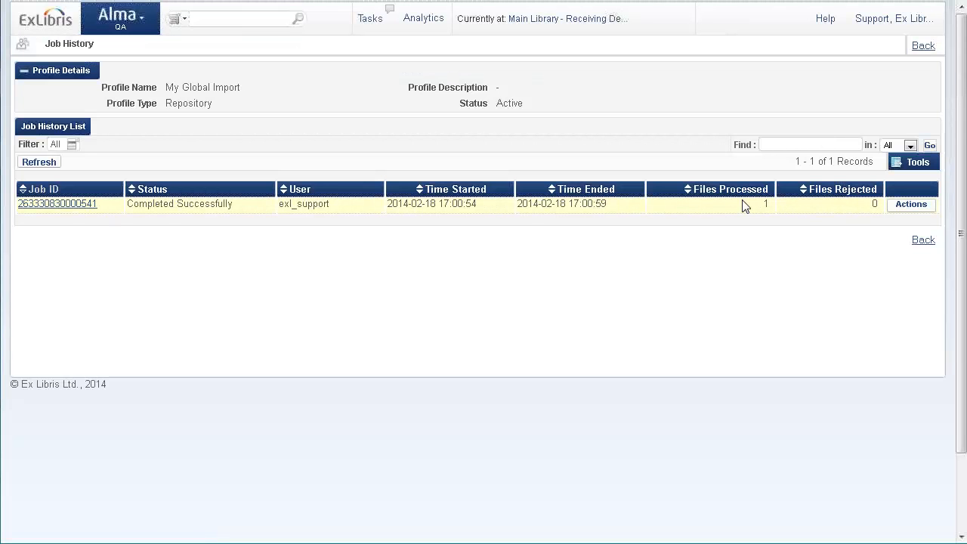
{"action": "left_click", "coordinate": [899, 208]}
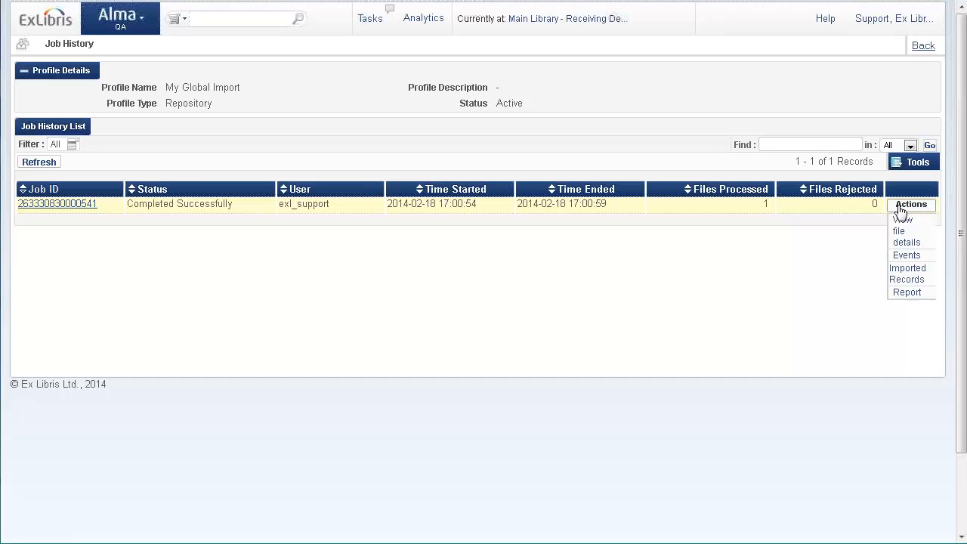
{"action": "left_click", "coordinate": [914, 279]}
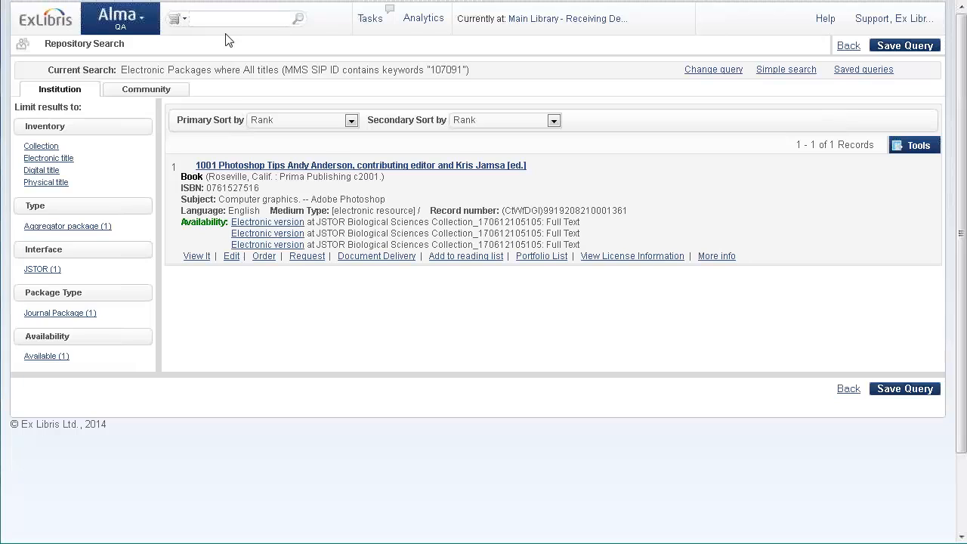
Search the repository's electronic collections for the copied JSTOR Biological Sciences Collection name
{"action": "left_click", "coordinate": [180, 21]}
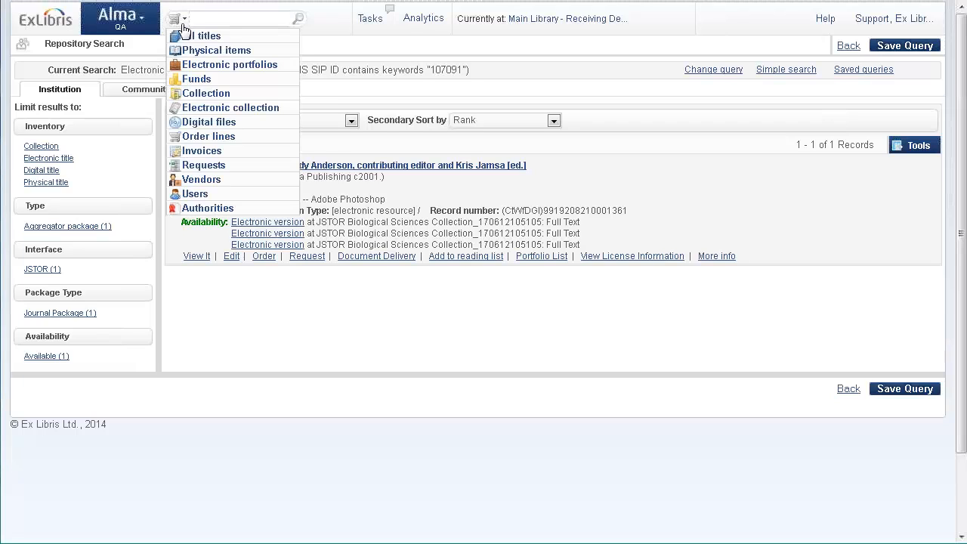
{"action": "left_click", "coordinate": [217, 112]}
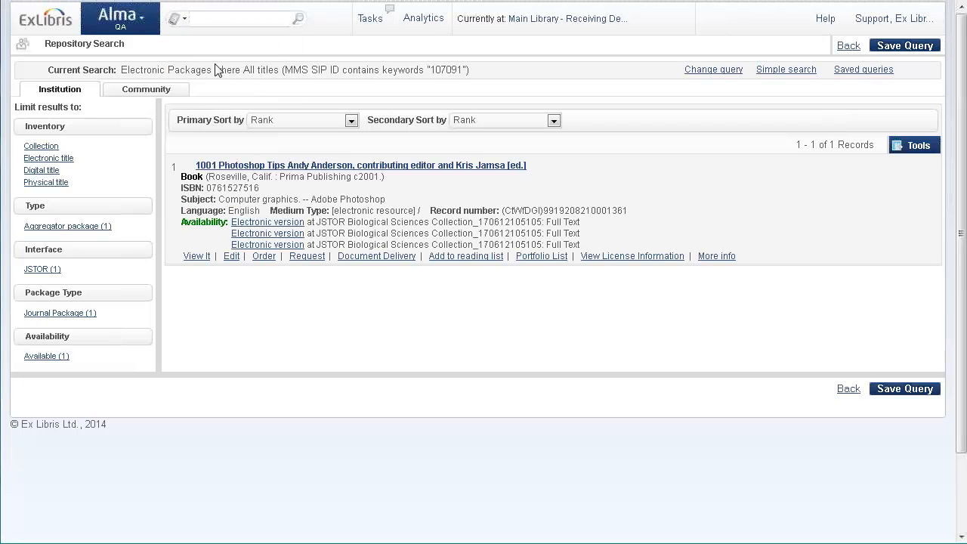
{"action": "left_click", "coordinate": [207, 19]}
{"action": "key", "text": "ctrl+v"}
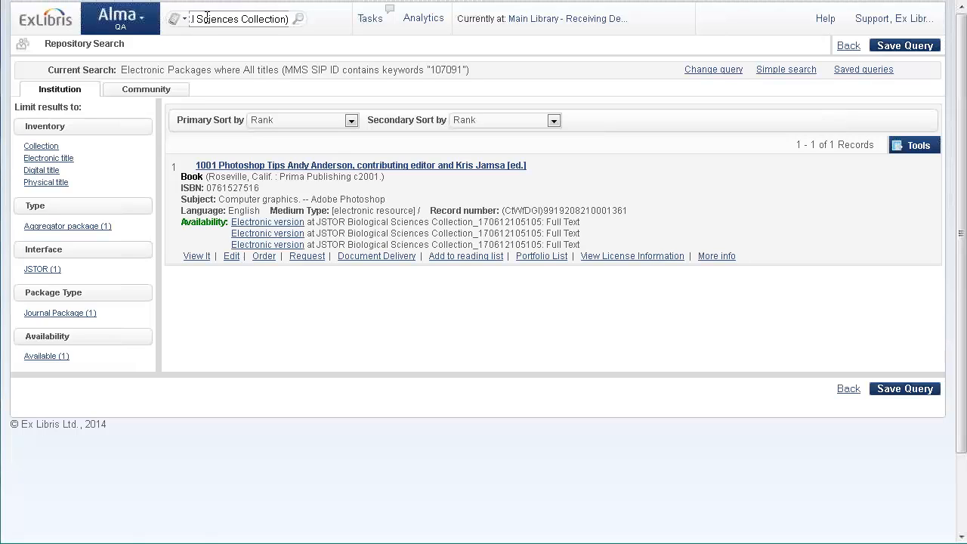
{"action": "key", "text": "Return"}
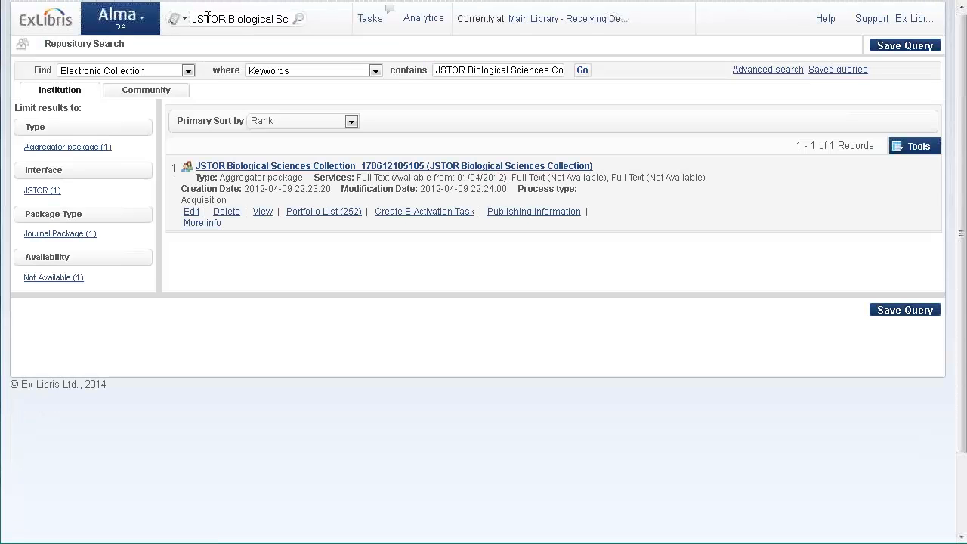
Open the JSTOR Biological Sciences Collection's portfolio list and examine the titles on its first two pages
{"action": "left_click", "coordinate": [345, 212]}
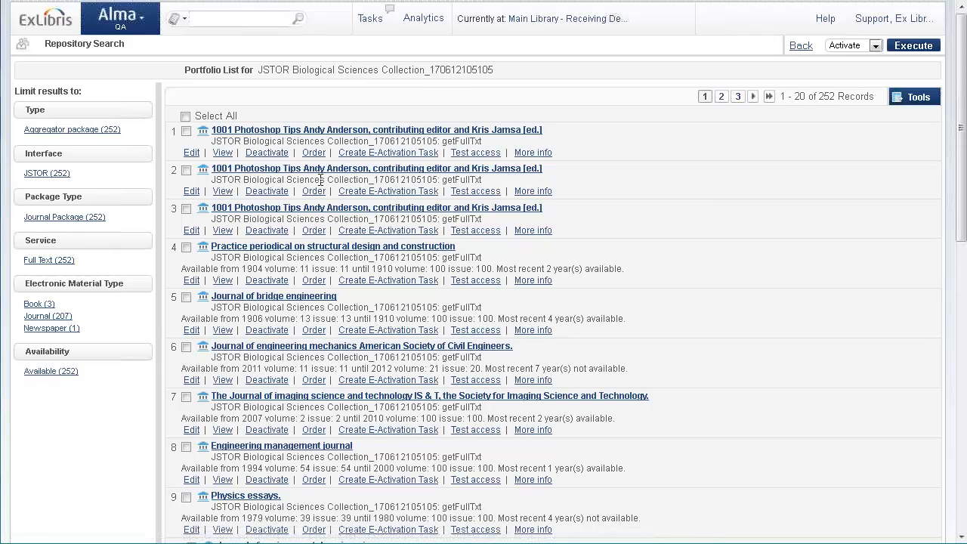
{"action": "scroll", "coordinate": [320, 185], "scroll_direction": "down", "scroll_amount": 5}
{"action": "scroll", "coordinate": [321, 186], "scroll_direction": "down", "scroll_amount": 4}
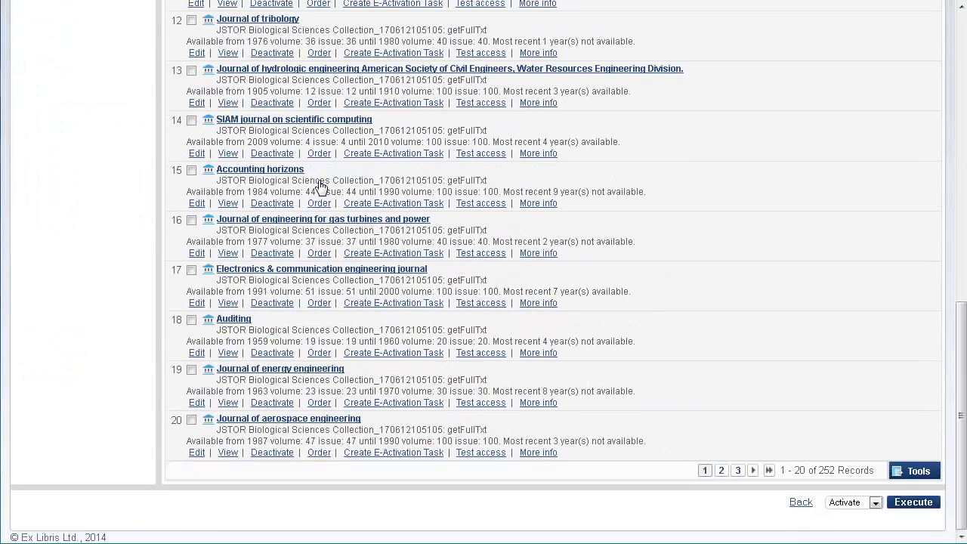
{"action": "scroll", "coordinate": [320, 186], "scroll_direction": "up", "scroll_amount": 10}
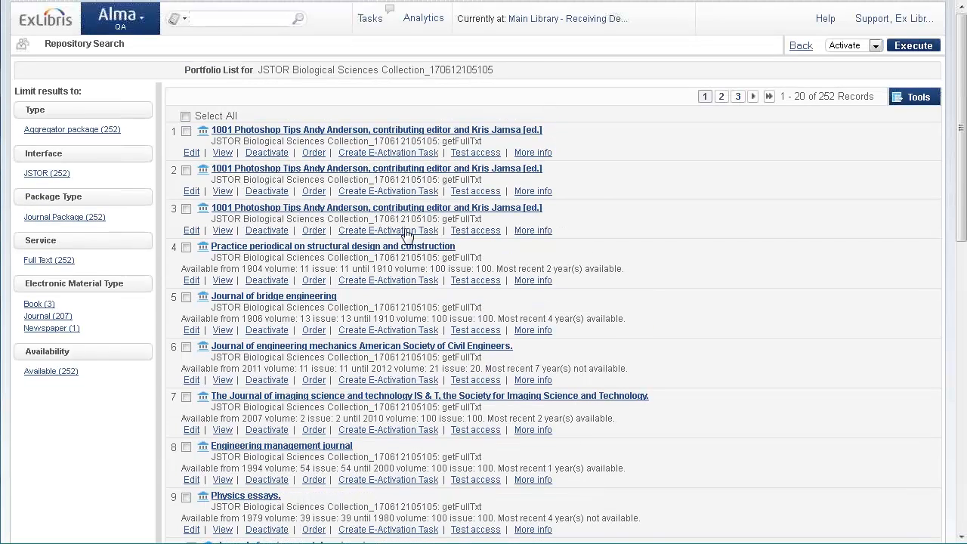
{"action": "scroll", "coordinate": [582, 200], "scroll_direction": "down", "scroll_amount": 9}
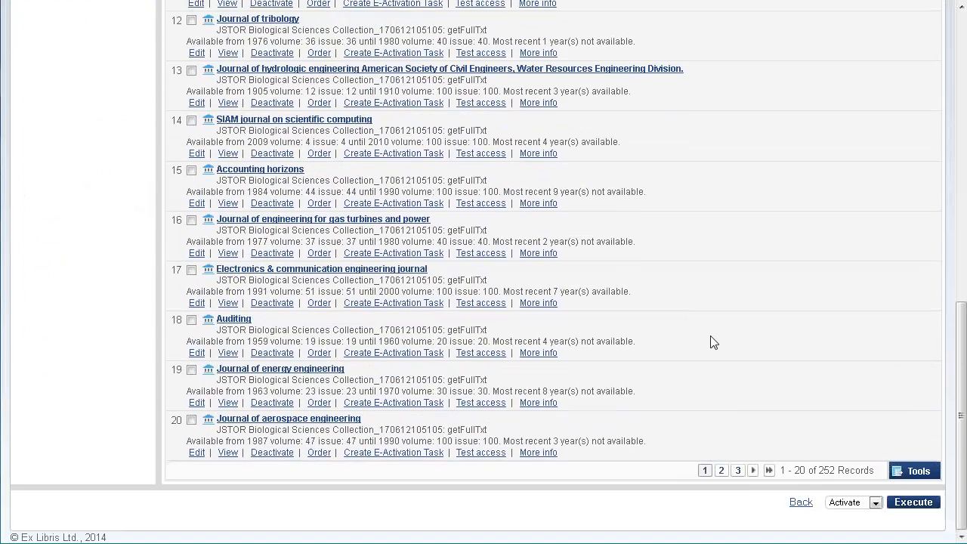
{"action": "left_click", "coordinate": [721, 470]}
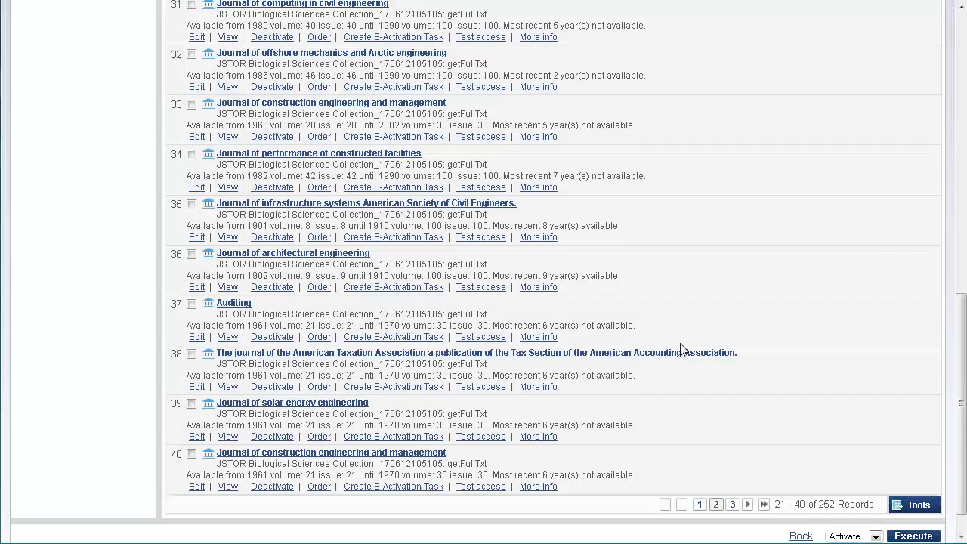
{"action": "scroll", "coordinate": [675, 348], "scroll_direction": "down", "scroll_amount": 2}
{"action": "scroll", "coordinate": [675, 349], "scroll_direction": "up", "scroll_amount": 10}
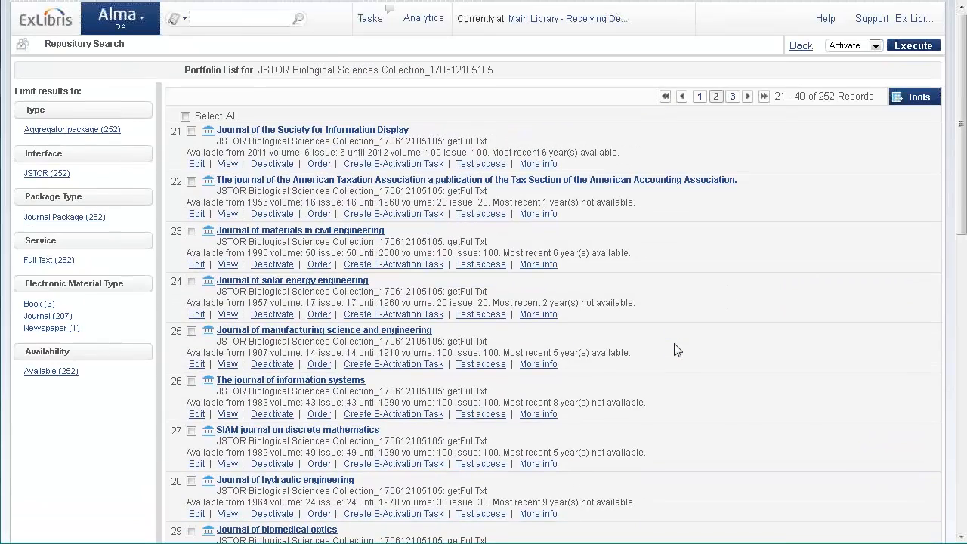